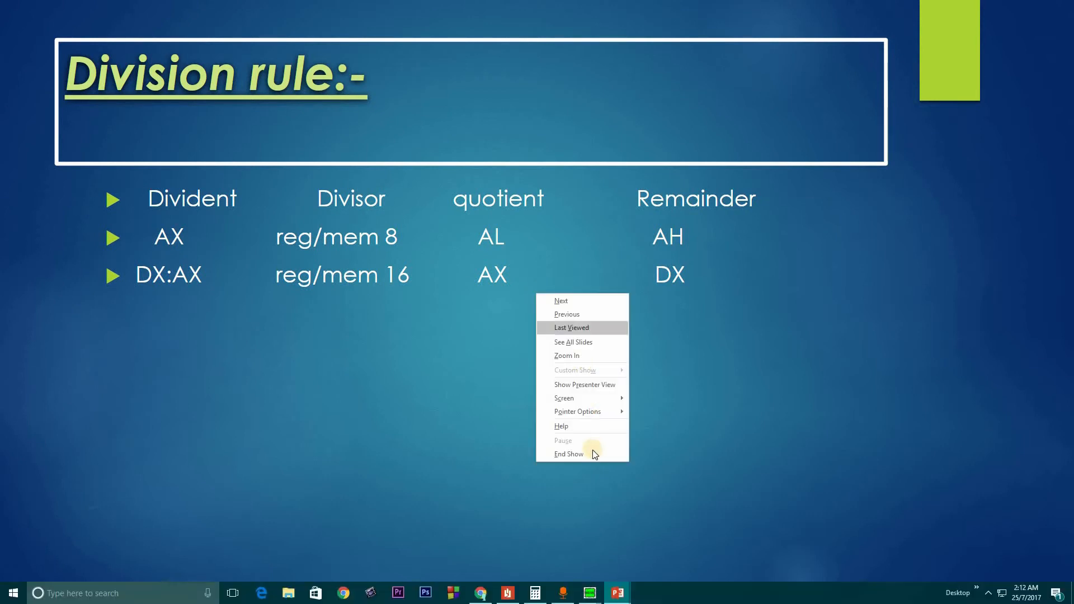
- End the slideshow and add 'mov ax,0080 ;ax = divident' inside main proc
click(589, 458)
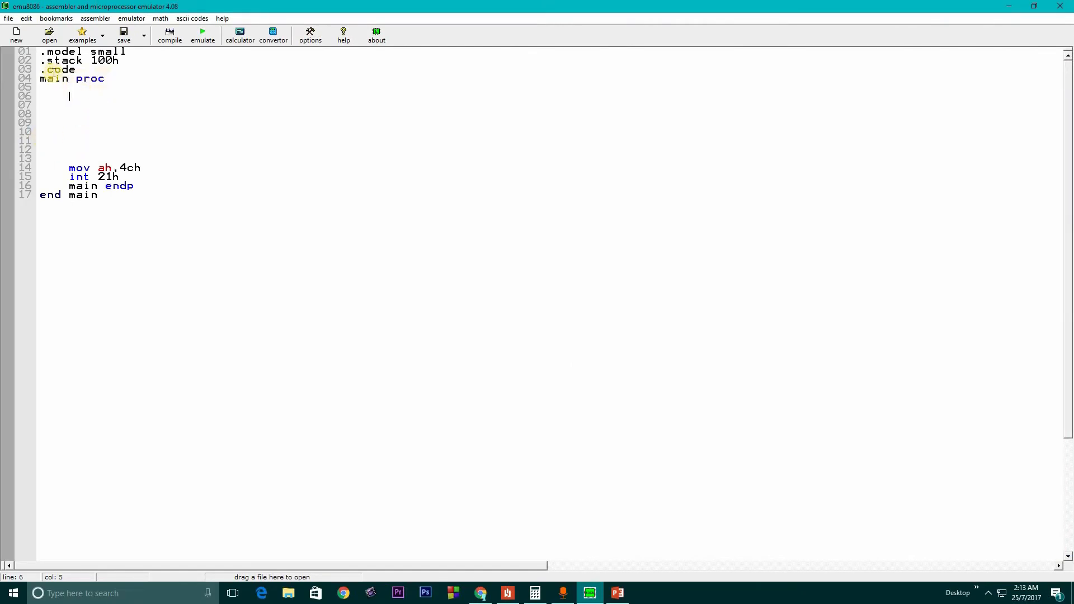
key(Return)
key(Return)
click(78, 104)
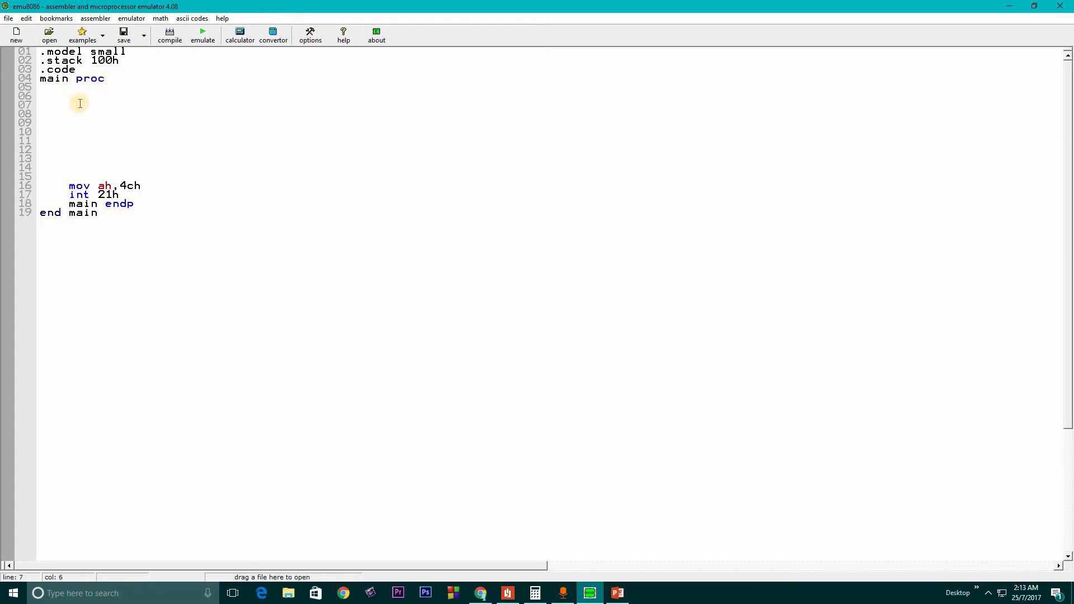
text(mo)
text(v ax)
text(00)
text(80)
text(;)
text(ax = )
text(di)
text(vident)
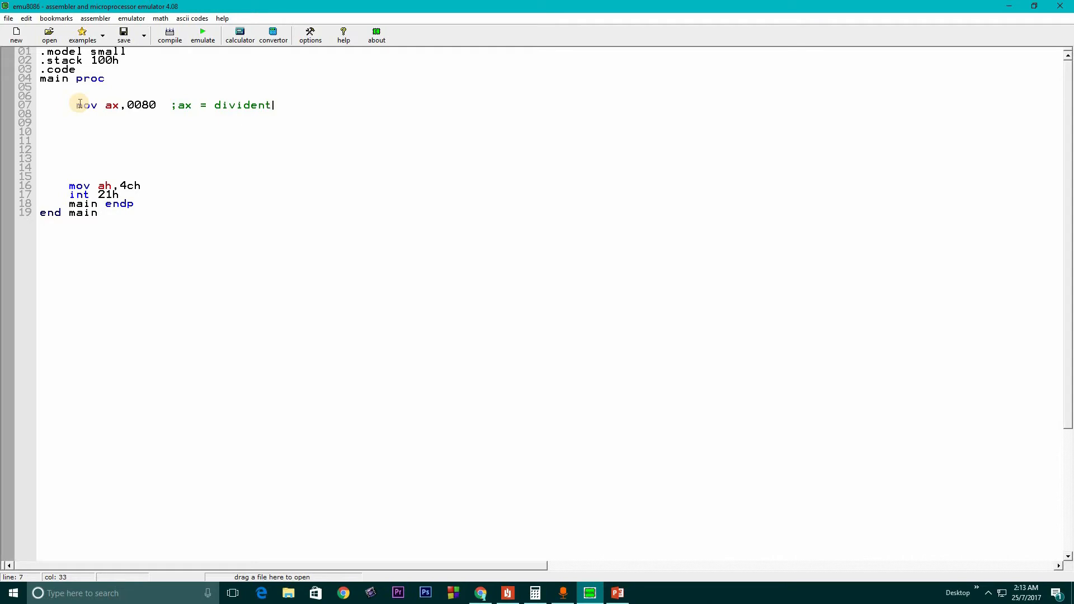
key(Return)
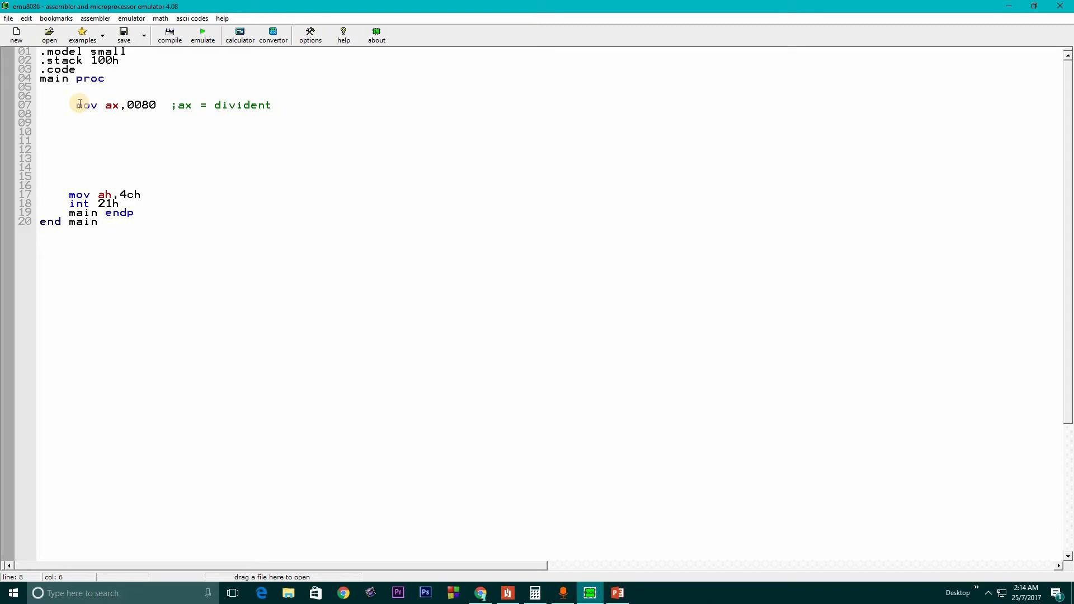
text(mov )
text(bl,)
text(2)
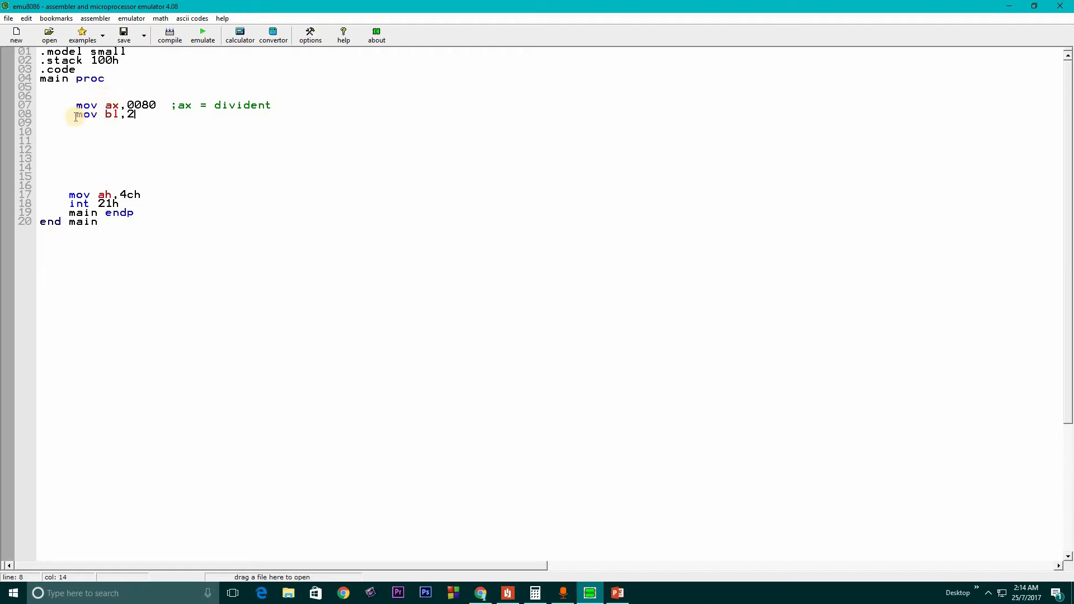
- Add 'mov bl,2' on line 8 and highlight the mov ax and mov bl lines to explain them
click(87, 115)
mouse_move(86, 115)
mouse_down()
mouse_move(138, 114)
mouse_move(82, 116)
mouse_up()
drag(76, 105, 128, 105)
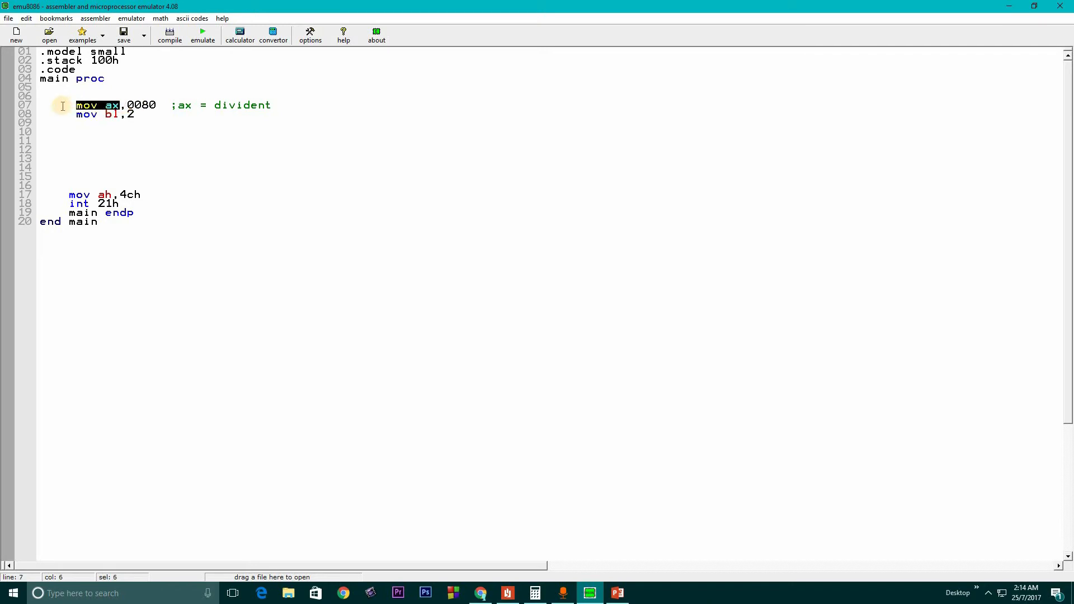
drag(75, 115, 141, 113)
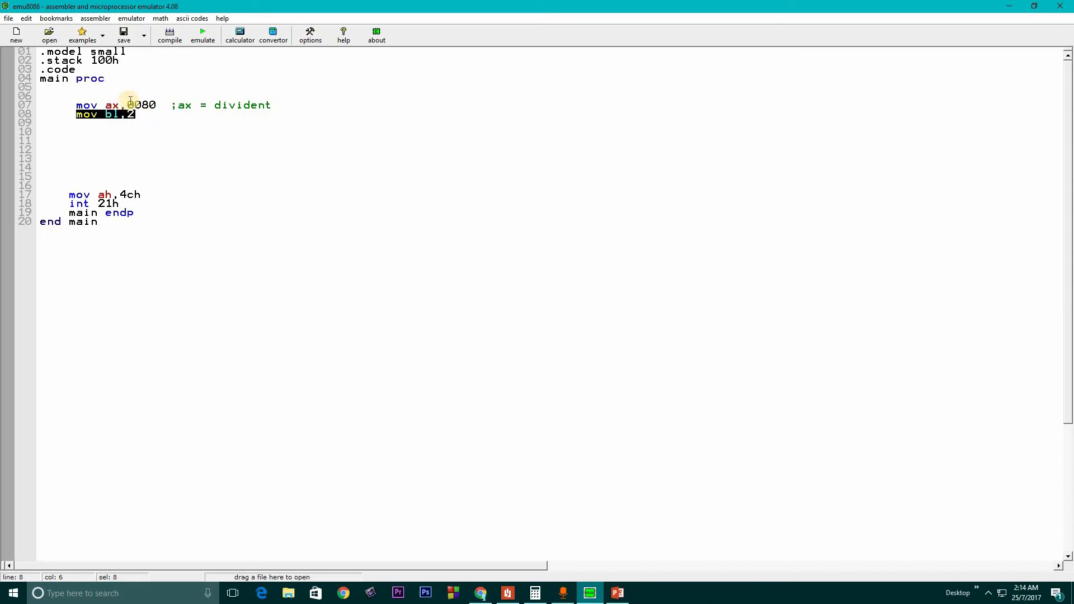
click(136, 115)
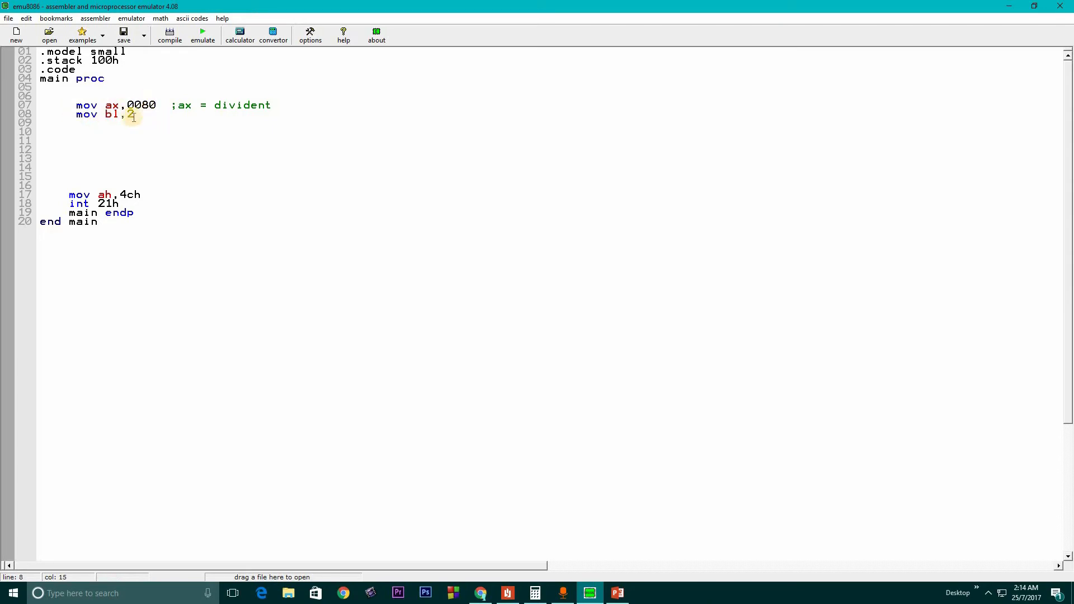
- Highlight the dividend line up to 0080, then begin a ';' comment at the end of line 8
drag(136, 114, 68, 113)
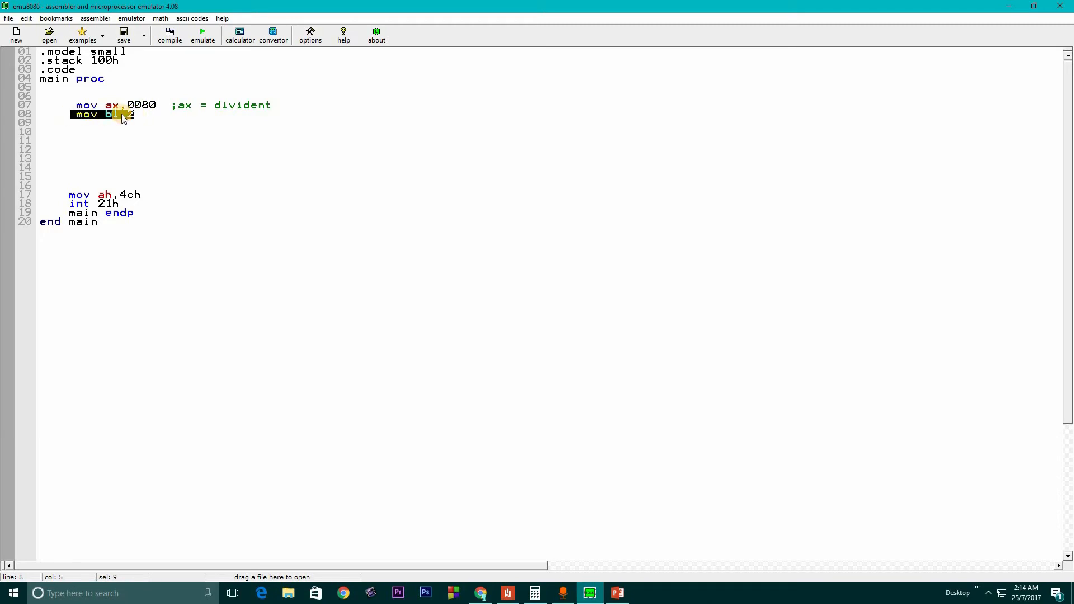
click(73, 99)
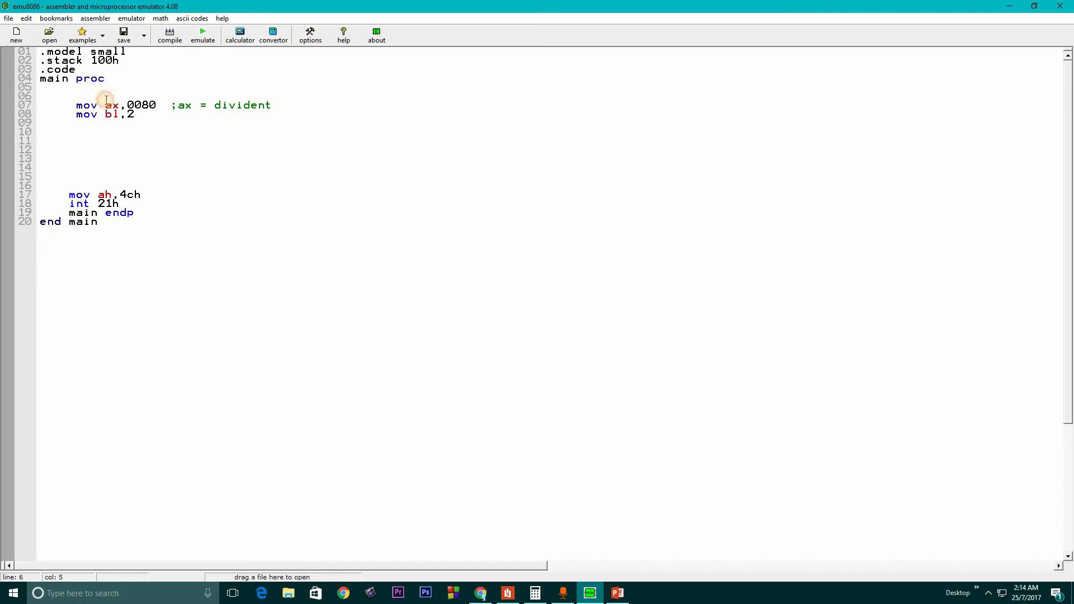
mouse_move(107, 100)
mouse_down()
mouse_move(157, 104)
mouse_move(86, 118)
mouse_up()
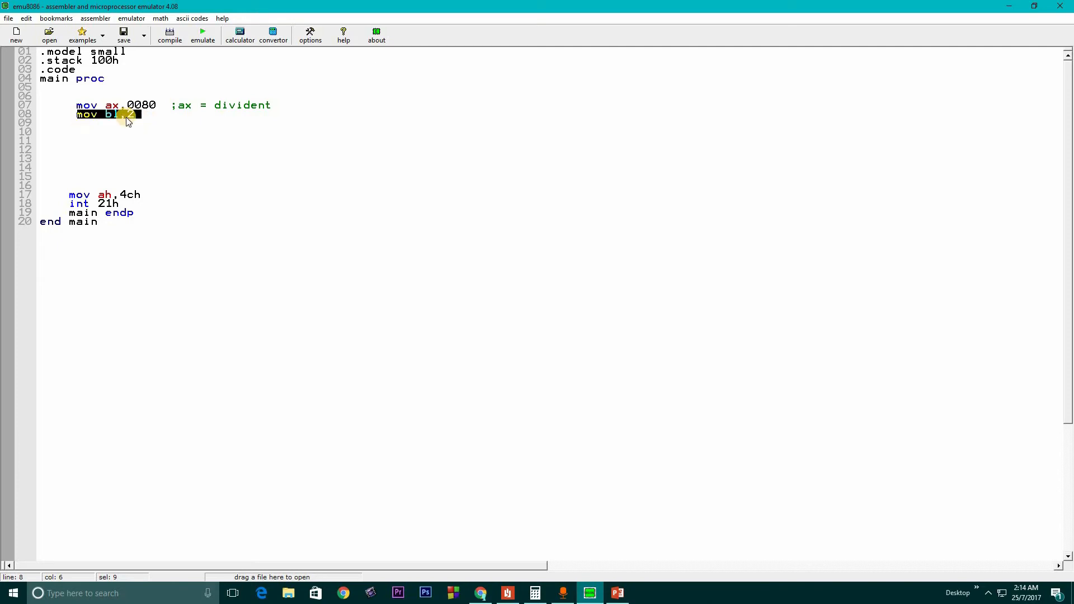
click(144, 114)
text(bit)
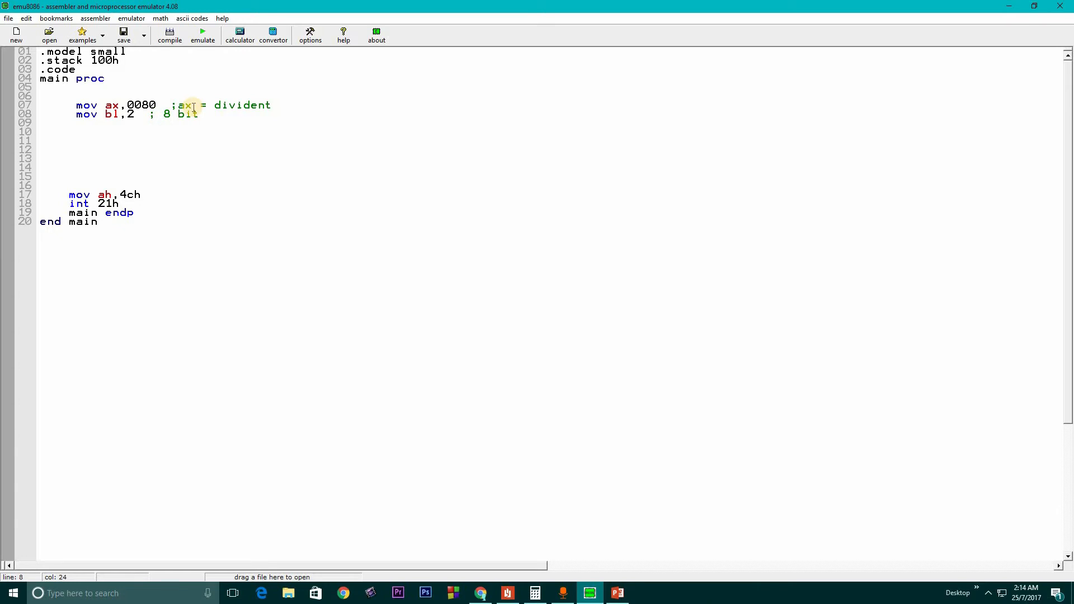
- Change the comments so line 7 reads 'divident(16bit)' without the 8 bit note, and open a new line below
key(BackSpace)
key(BackSpace)
key(BackSpace)
key(BackSpace)
key(BackSpace)
click(274, 105)
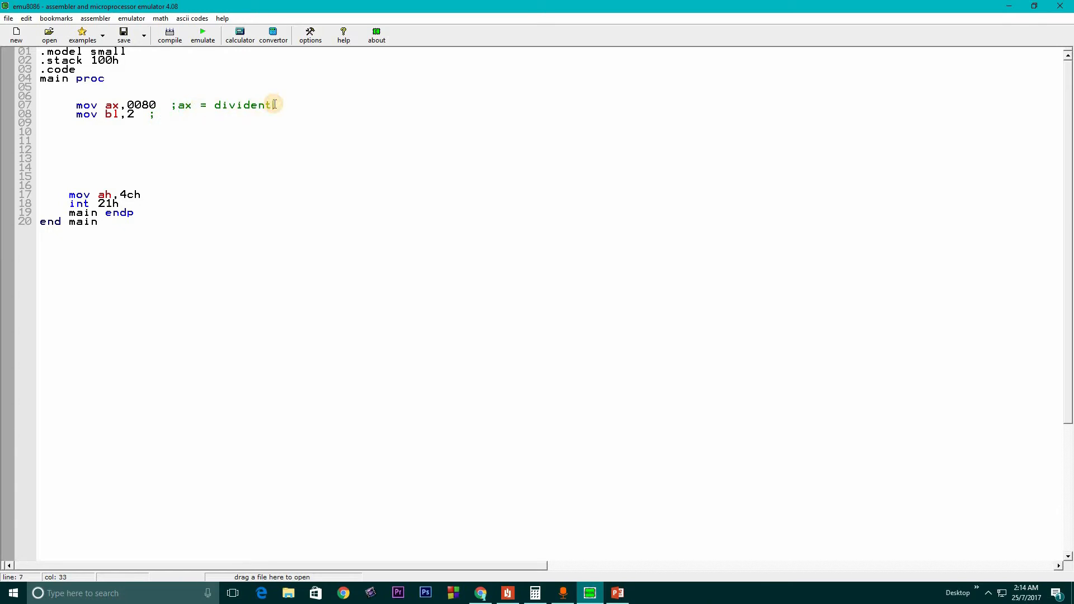
text(16)
key(BackSpace)
key(BackSpace)
key(BackSpace)
text(16)
text(bit))
click(151, 115)
text(;)
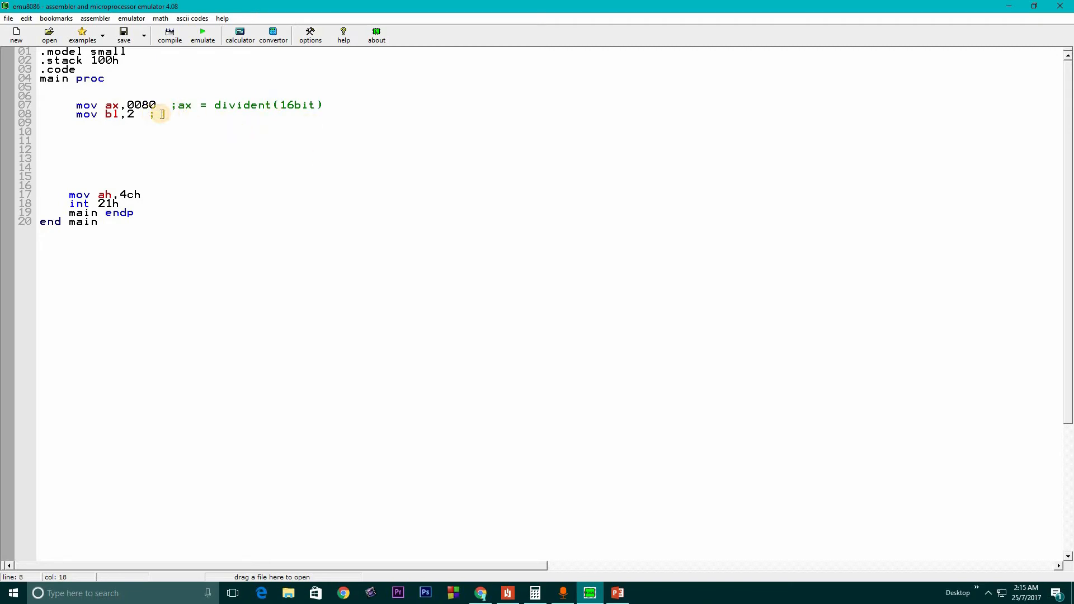
key(Return)
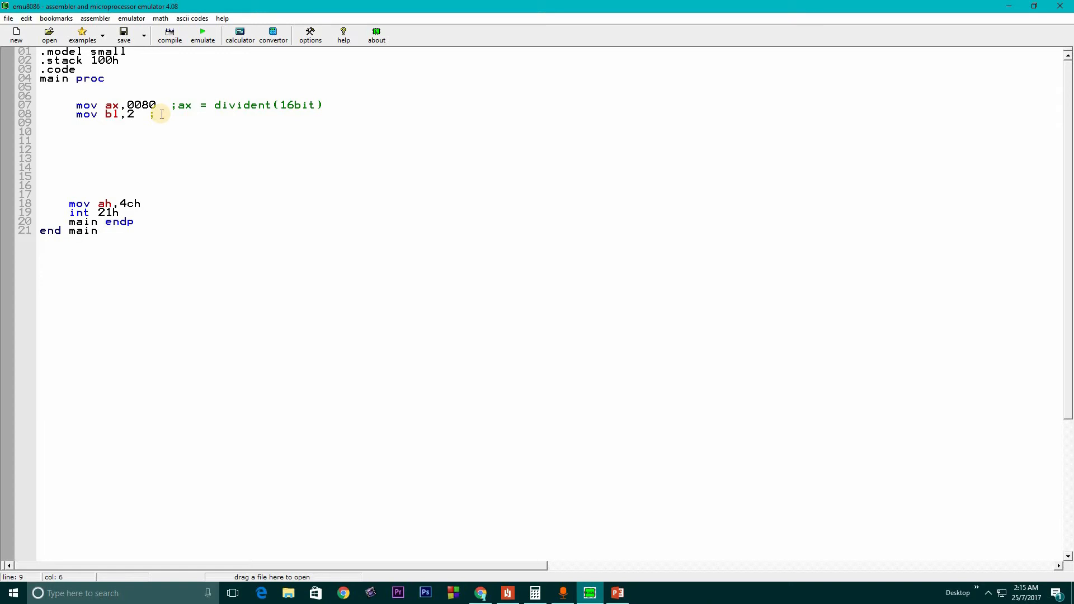
text(div )
text(bl)
- Add the 'div bl' instruction with an 'ax/bl' comment and highlight both for explanation
click(152, 131)
text(; ax)
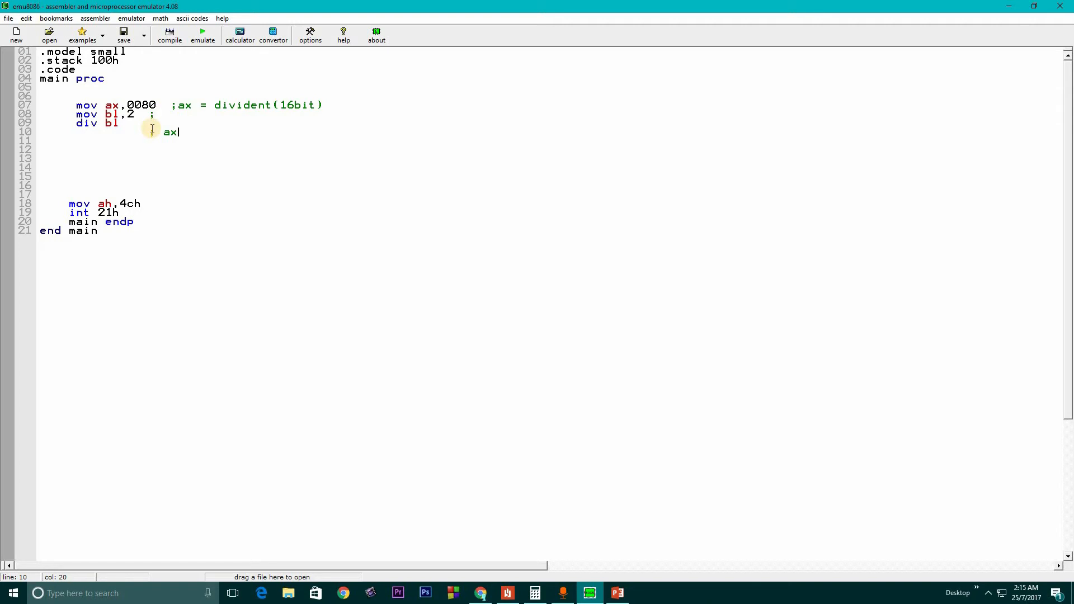
text(/bl)
click(154, 132)
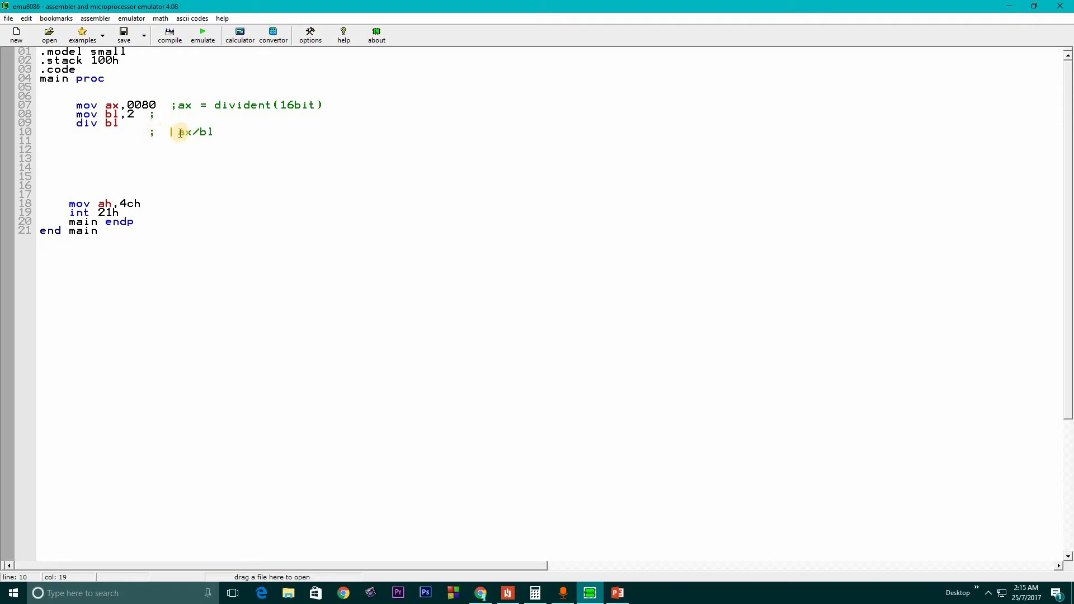
drag(178, 132, 216, 132)
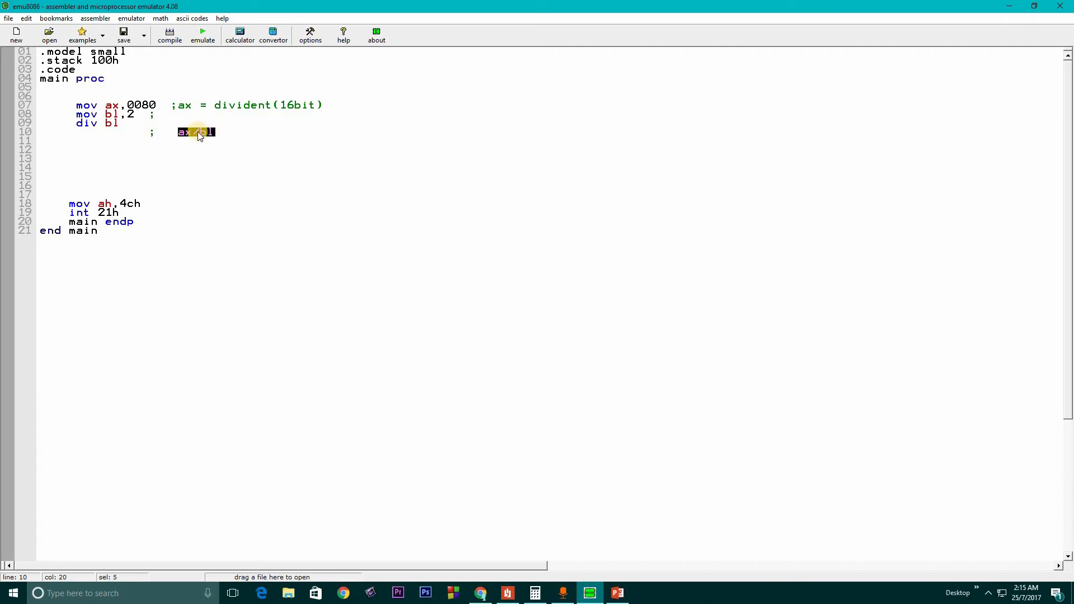
click(207, 132)
drag(221, 132, 179, 132)
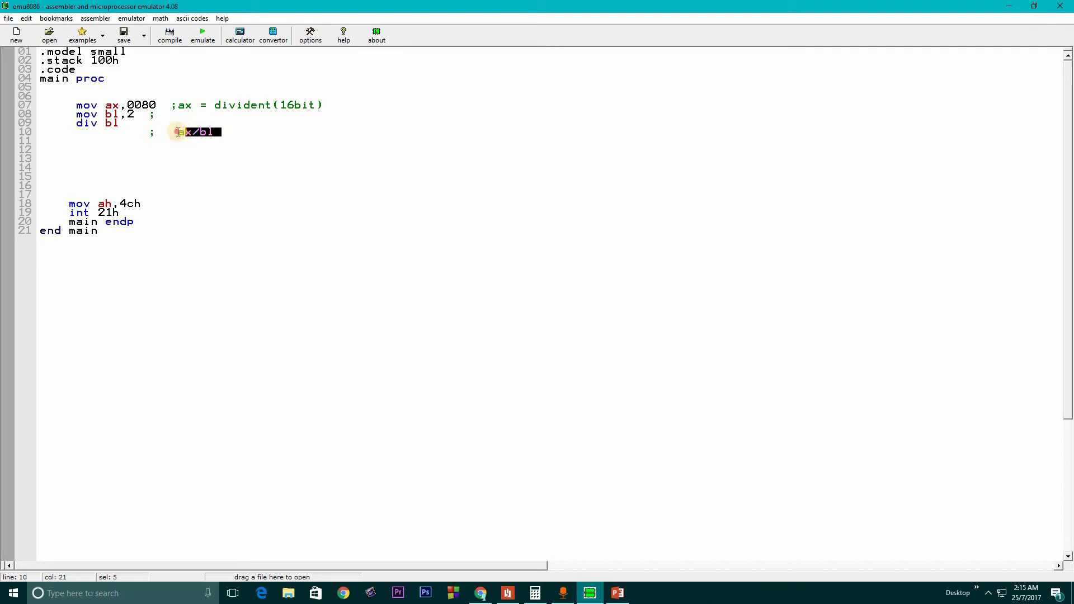
drag(128, 124, 69, 124)
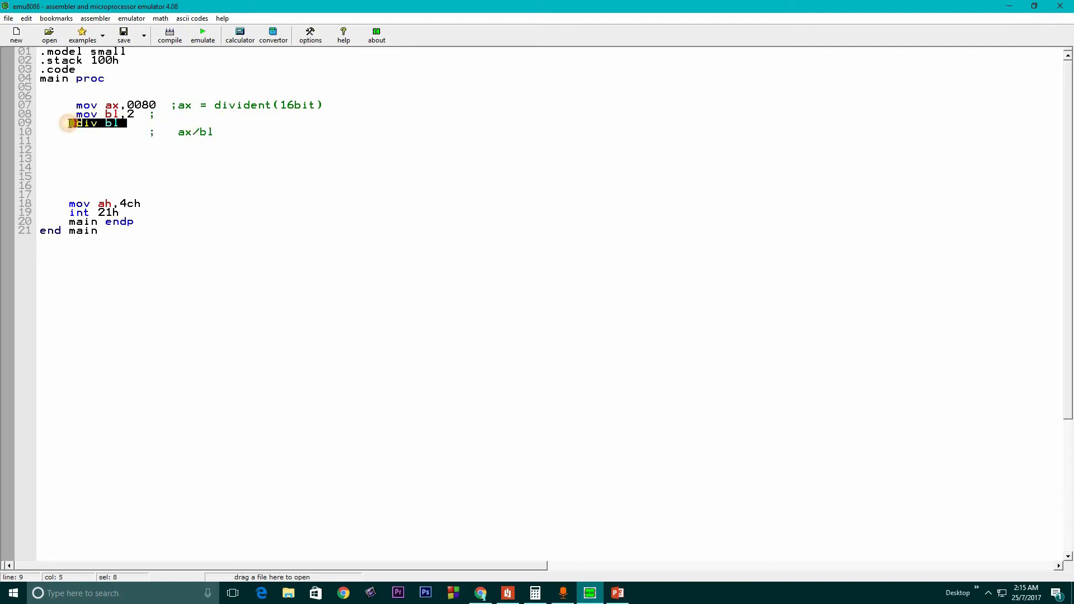
- Extend the comment with '; bl = divisor' and add blank lines below it
click(238, 132)
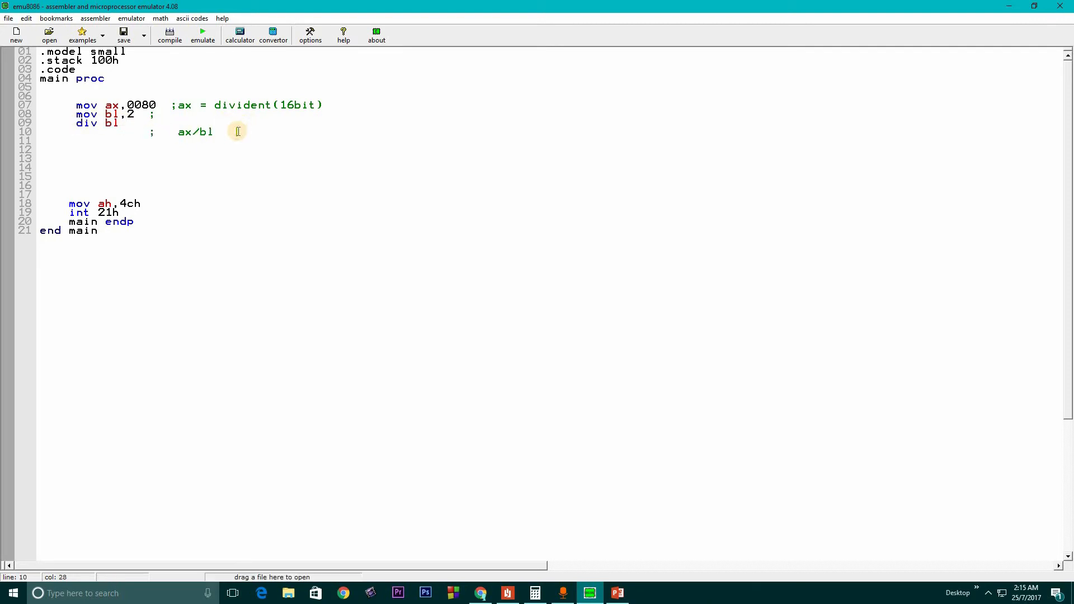
text(bl )
text(= disi)
text(visor)
drag(339, 132, 237, 132)
click(344, 132)
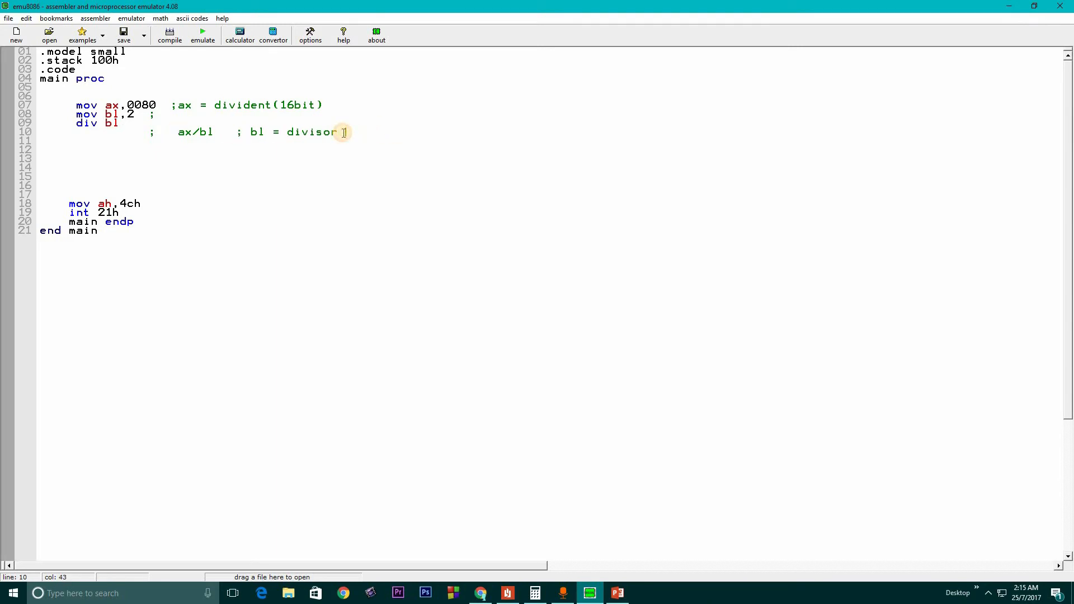
key(Return)
key(Return)
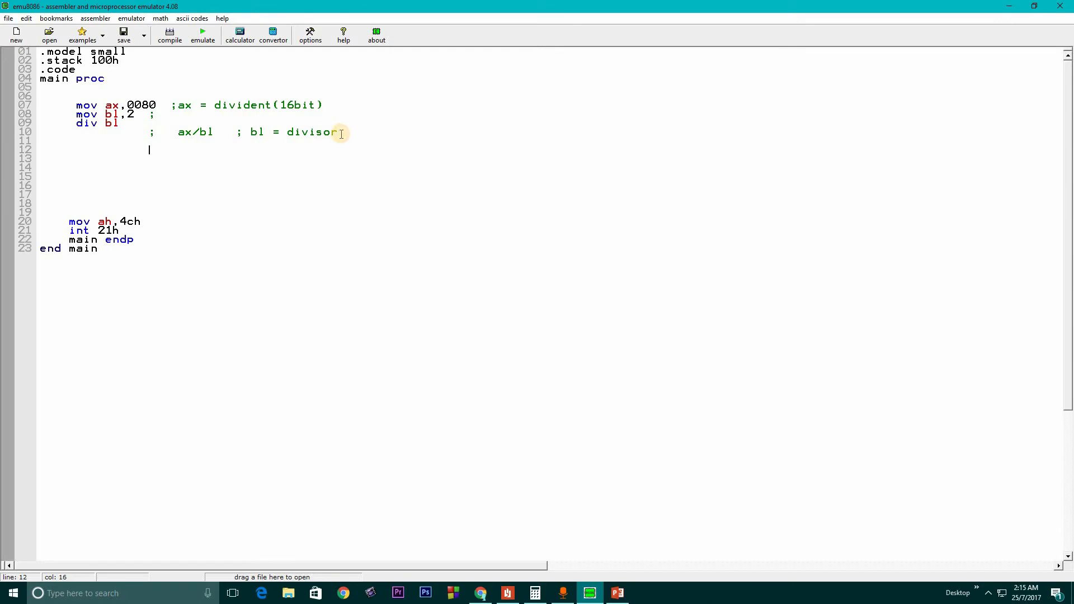
key(BackSpace)
key(BackSpace)
key(BackSpace)
key(BackSpace)
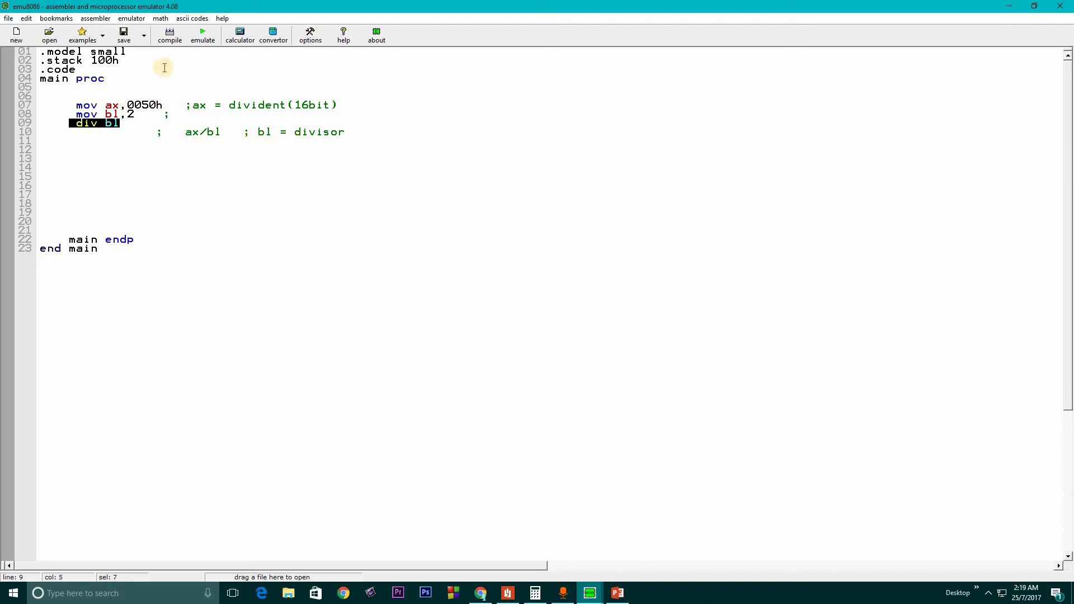
- Emulate and single-step MOV and DIV BL to get AX 0028h from 50h/2, then close the emulator
click(203, 36)
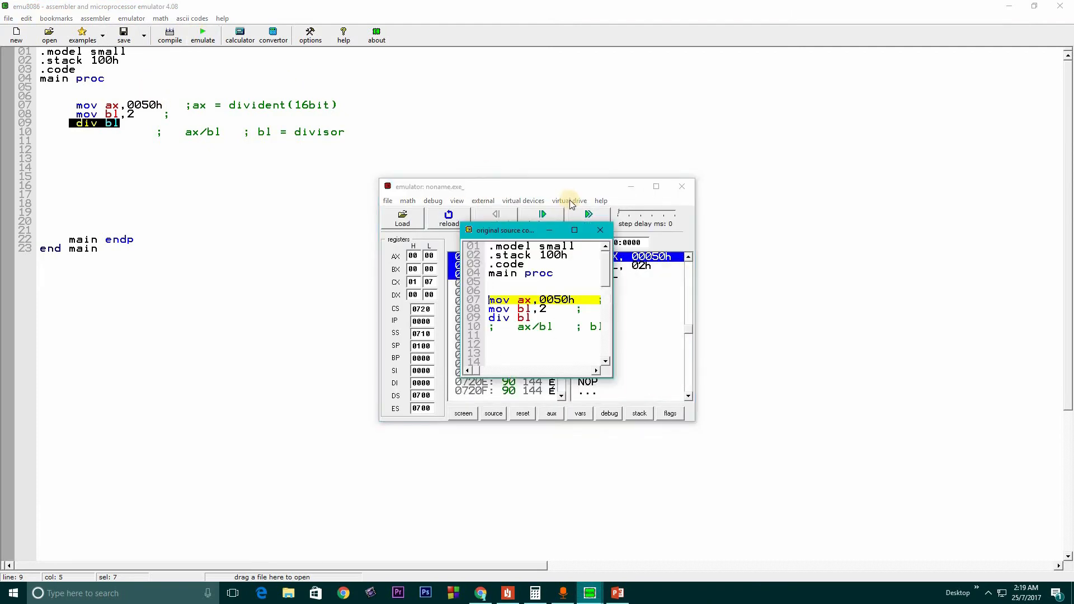
click(546, 216)
click(546, 216)
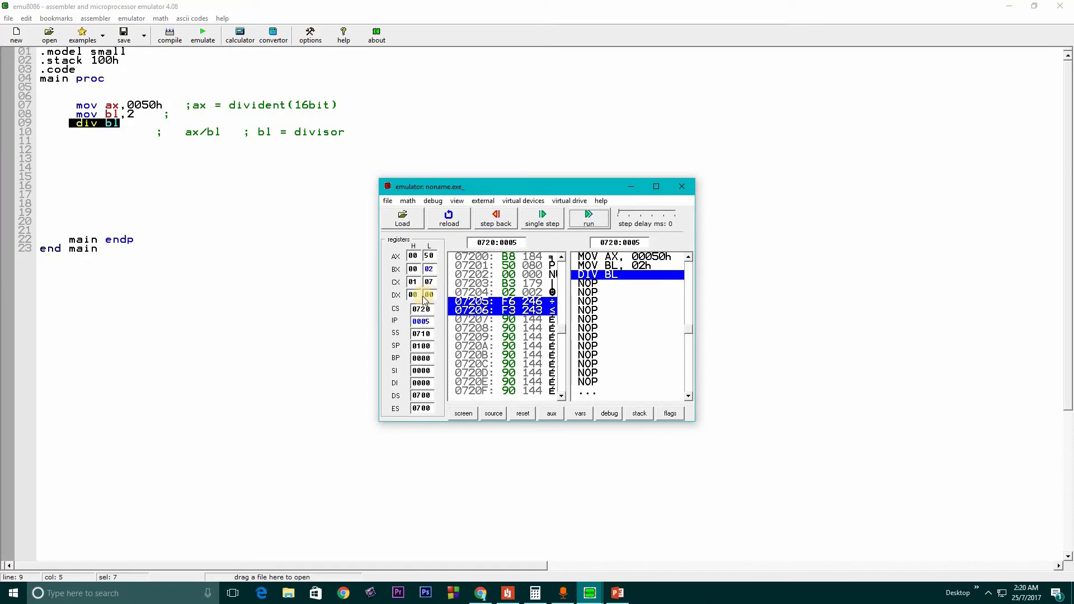
click(585, 221)
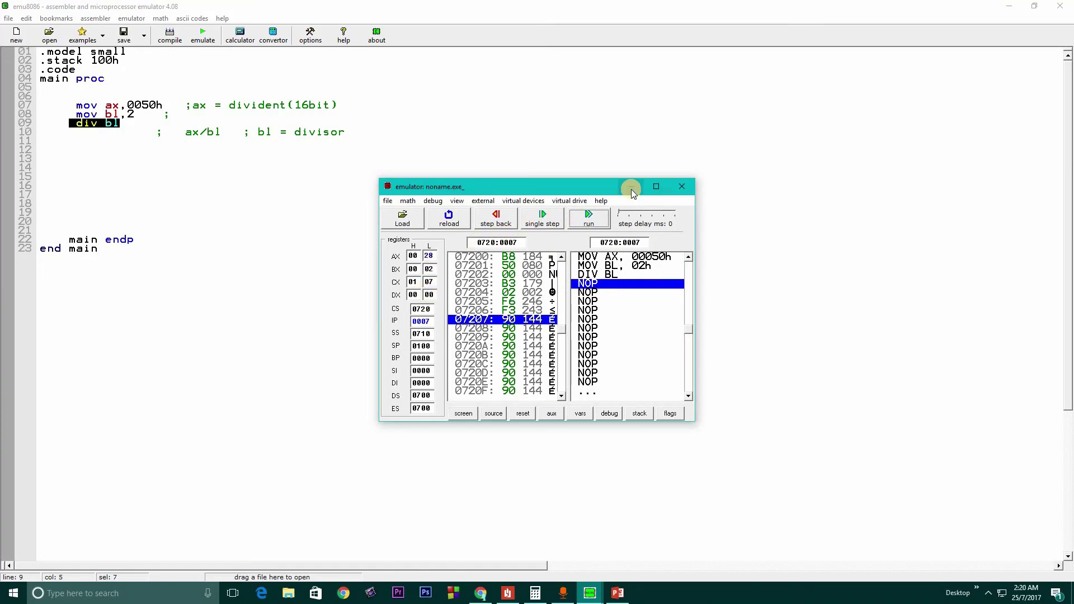
click(681, 187)
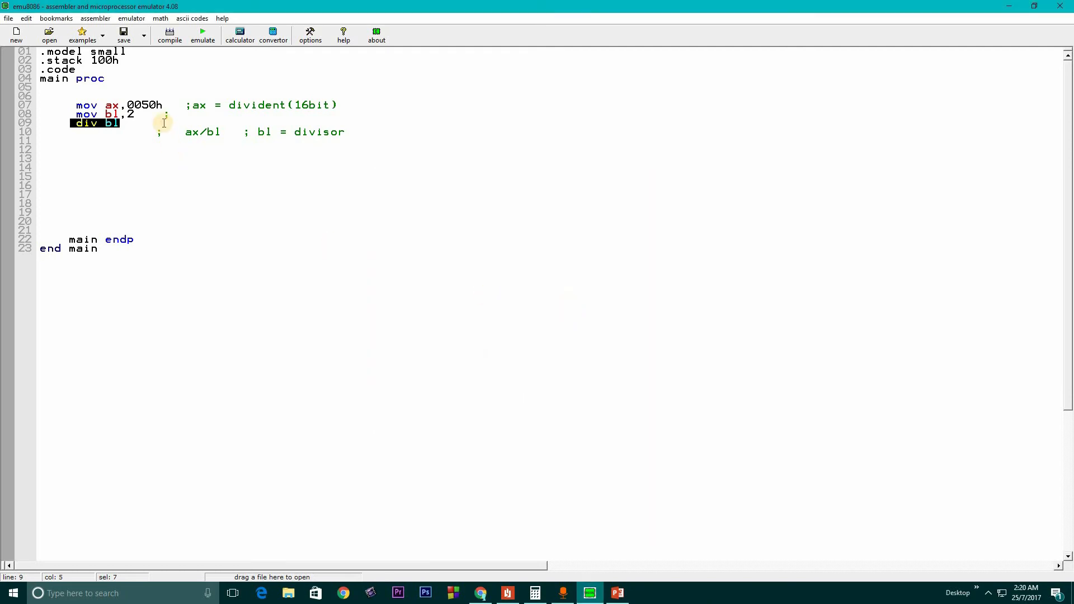
- Clear the old lines and write 'mov dx,0h' and 'mov ax,0083h' in the procedure body
drag(74, 104, 325, 144)
key(Delete)
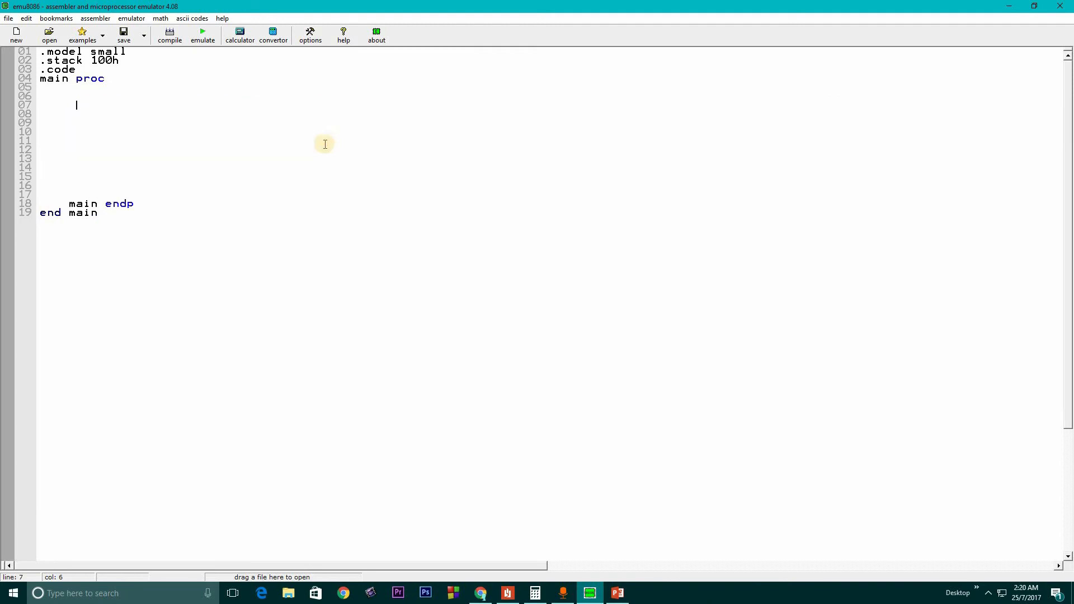
text(mov dx,0)
text(h)
key(Return)
text(mov )
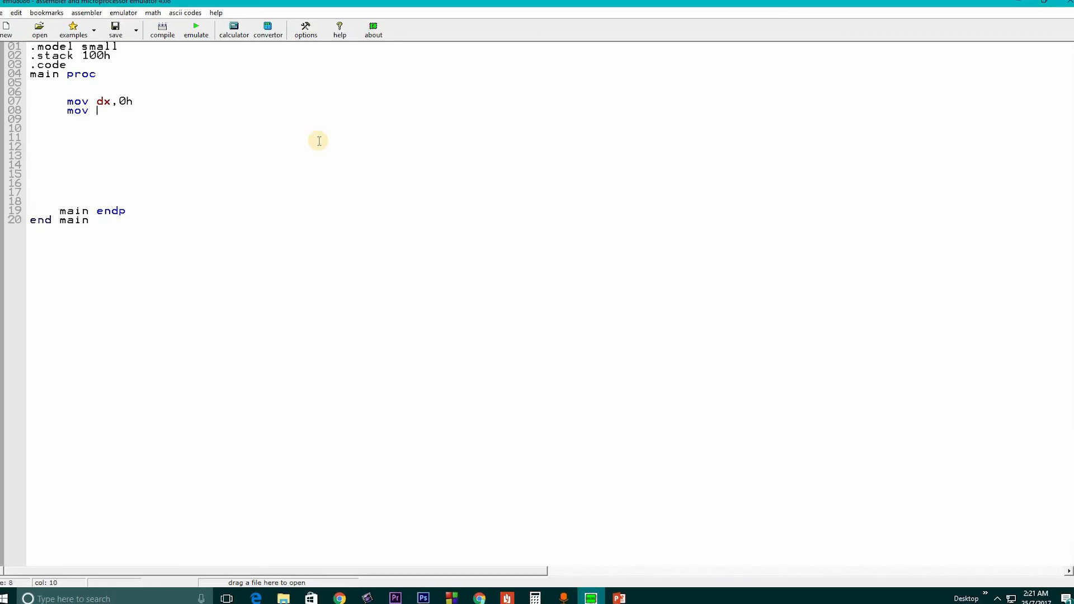
text(a)
text(0080)
text(3)
text(h)
key(Return)
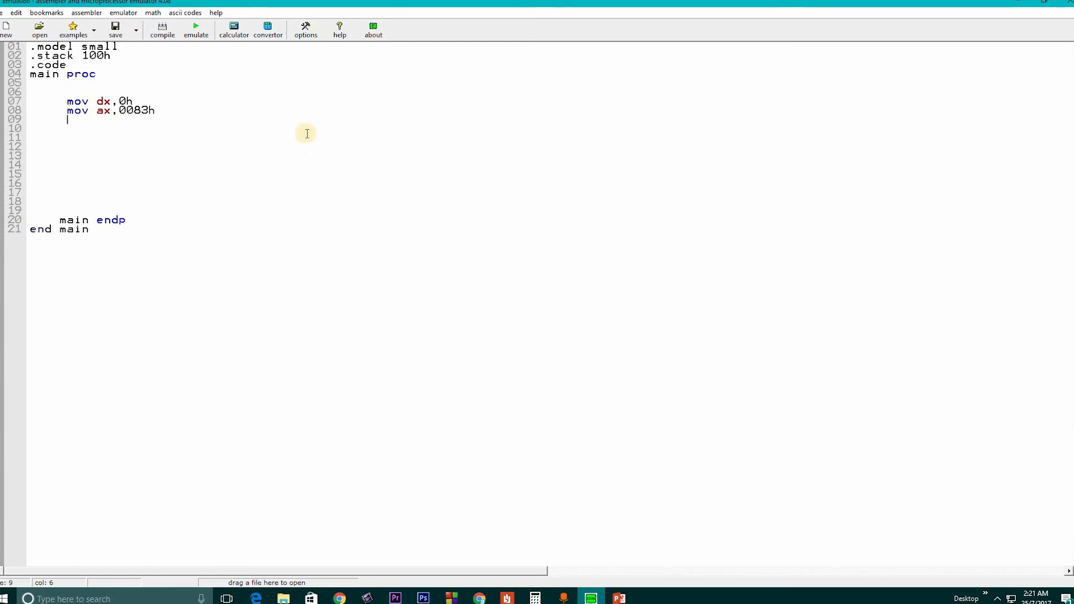
- Add 'mov bx,2' and 'div bx' below the AX instruction
drag(133, 100, 96, 101)
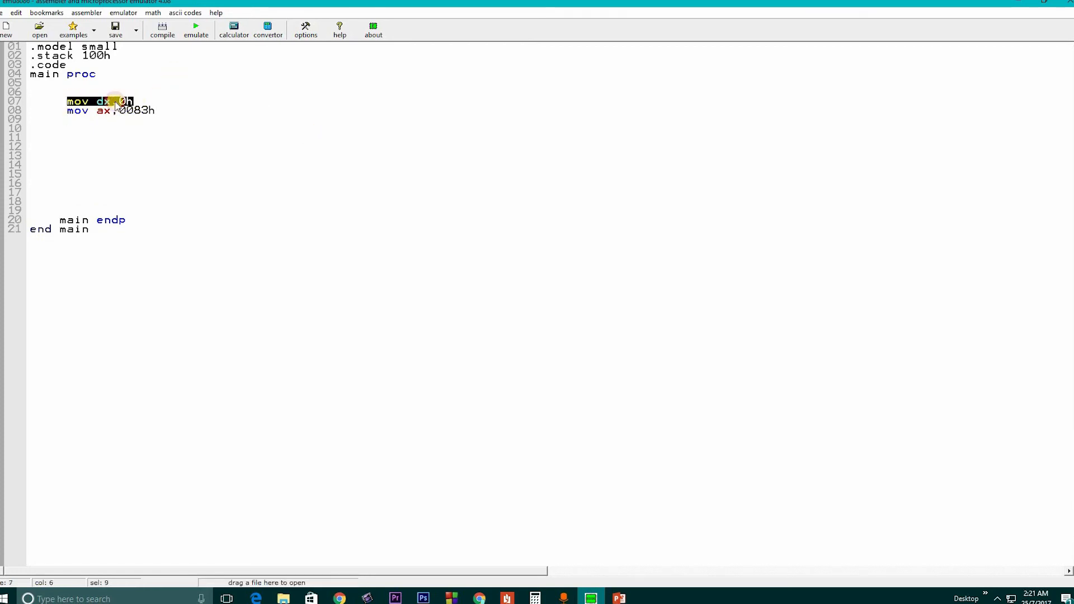
click(161, 110)
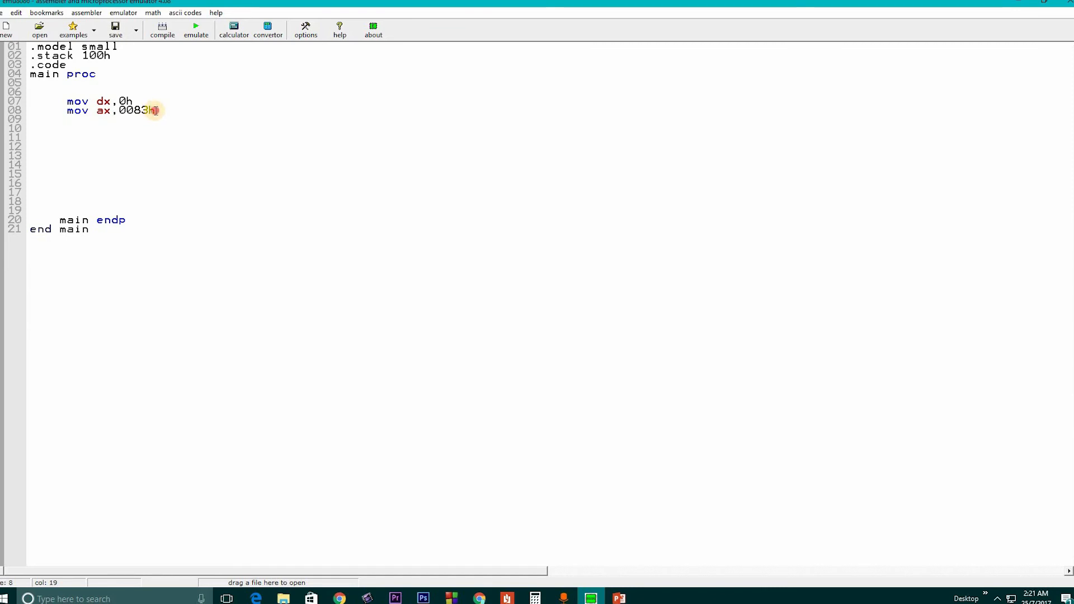
click(155, 110)
key(Return)
text(m)
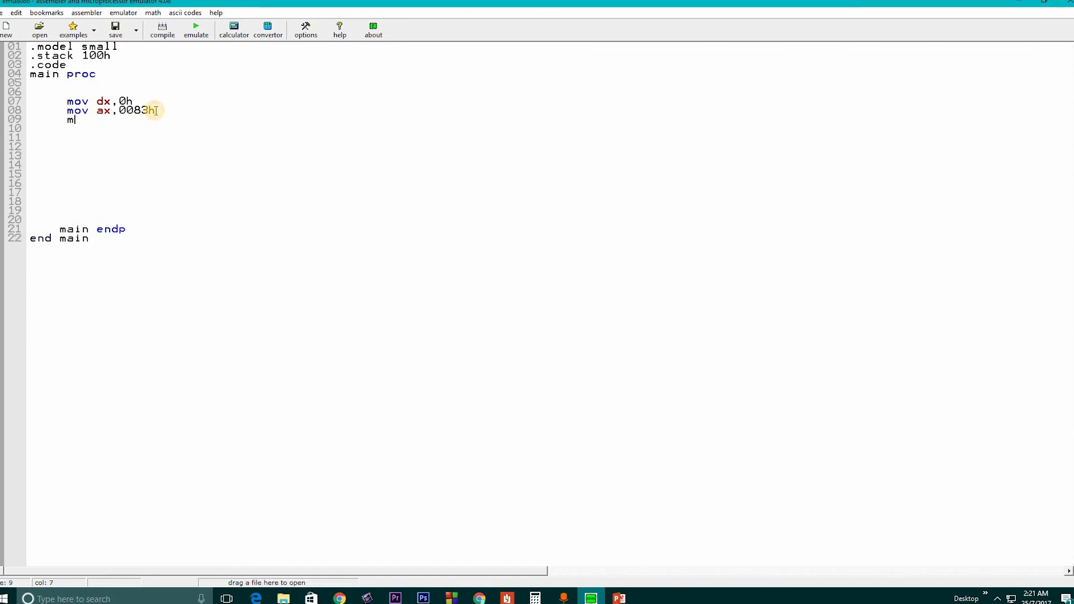
text(ov bx)
text(,2)
key(Return)
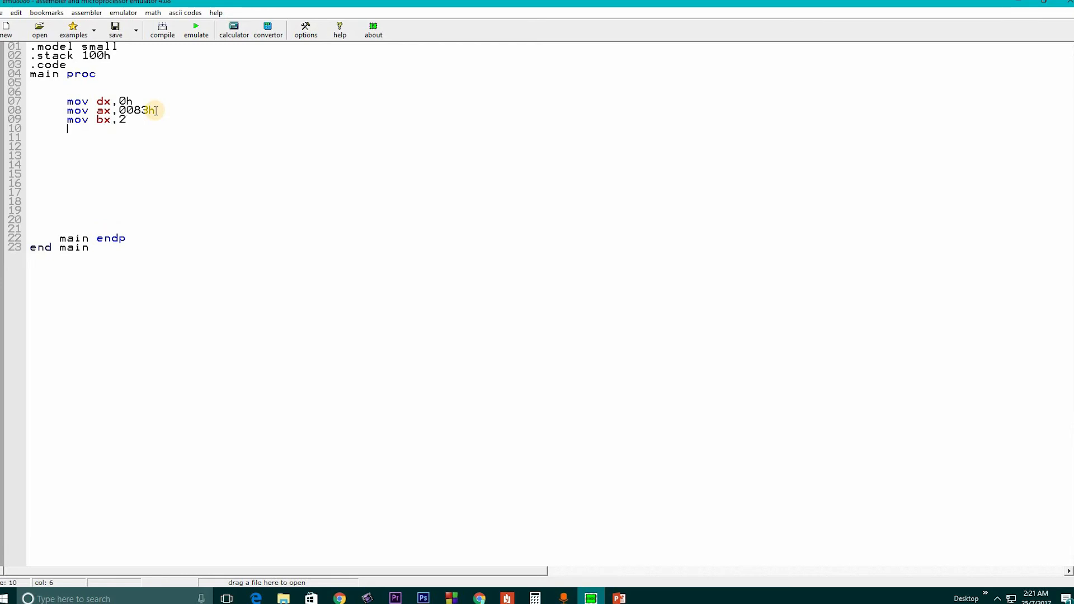
text(div )
text(bx)
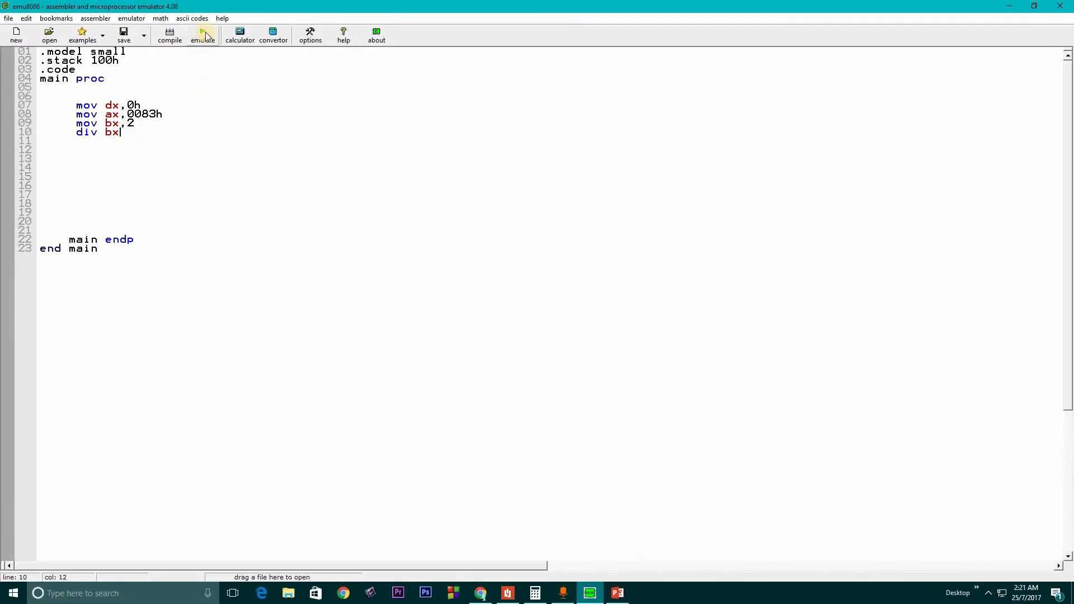
- Emulate and single-step through DIV BX, giving quotient AX 0041h and remainder DX 0001h
click(205, 32)
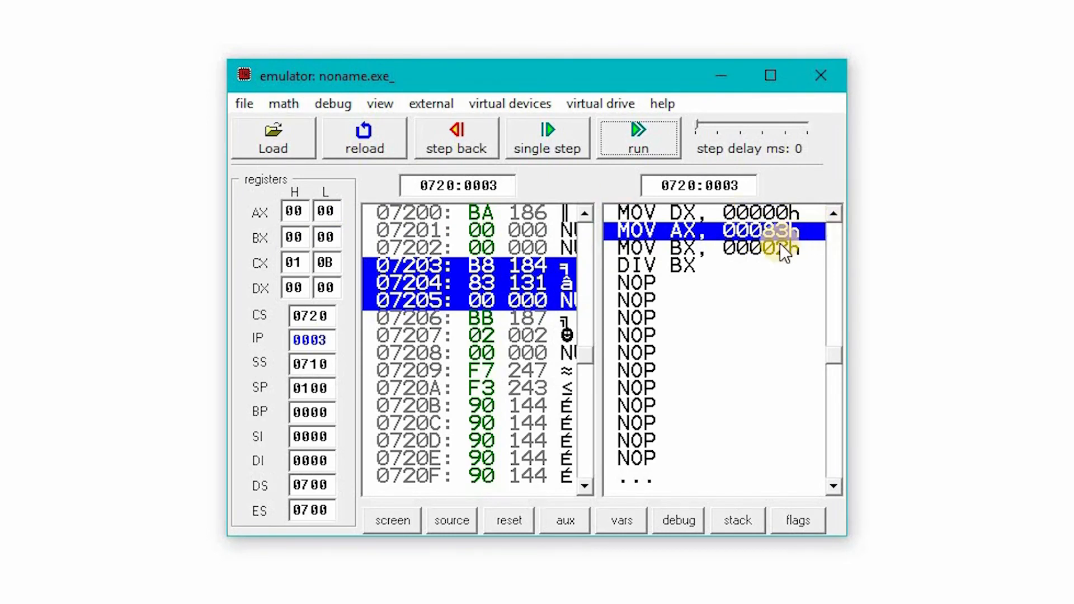
click(547, 137)
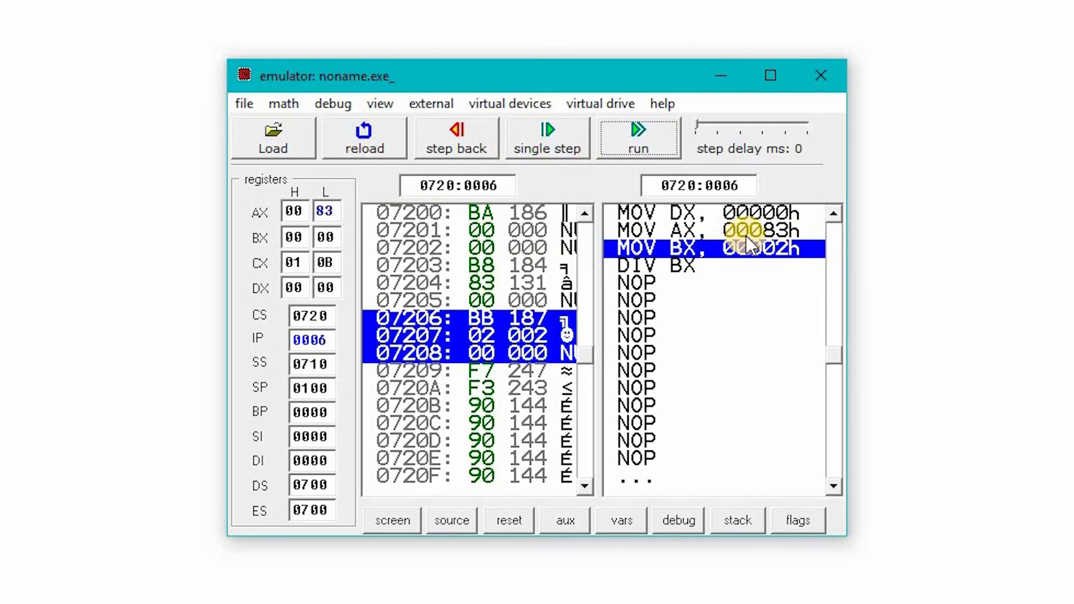
click(550, 128)
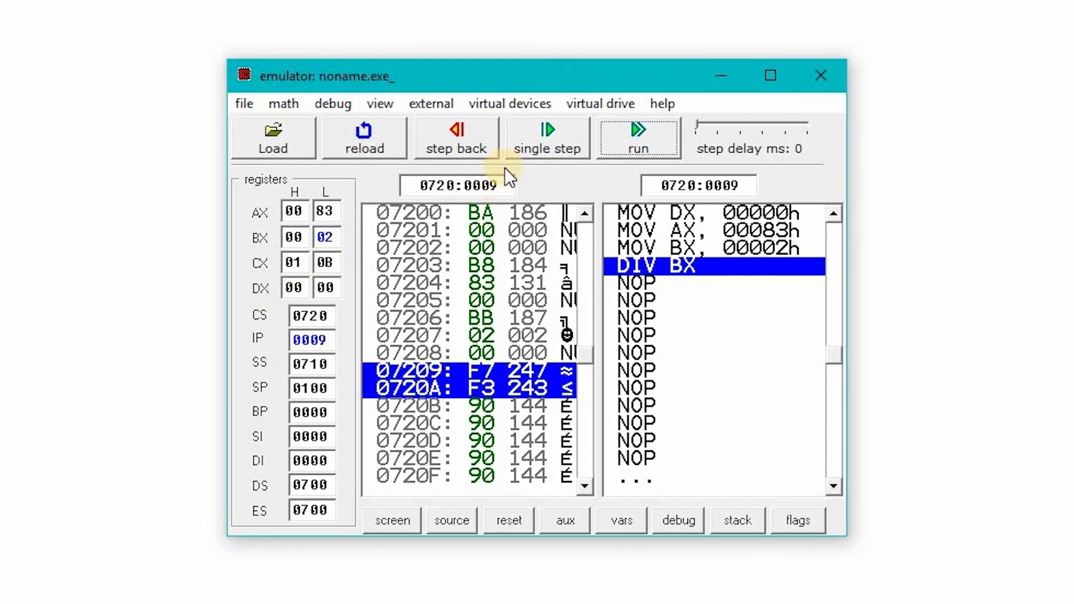
click(531, 142)
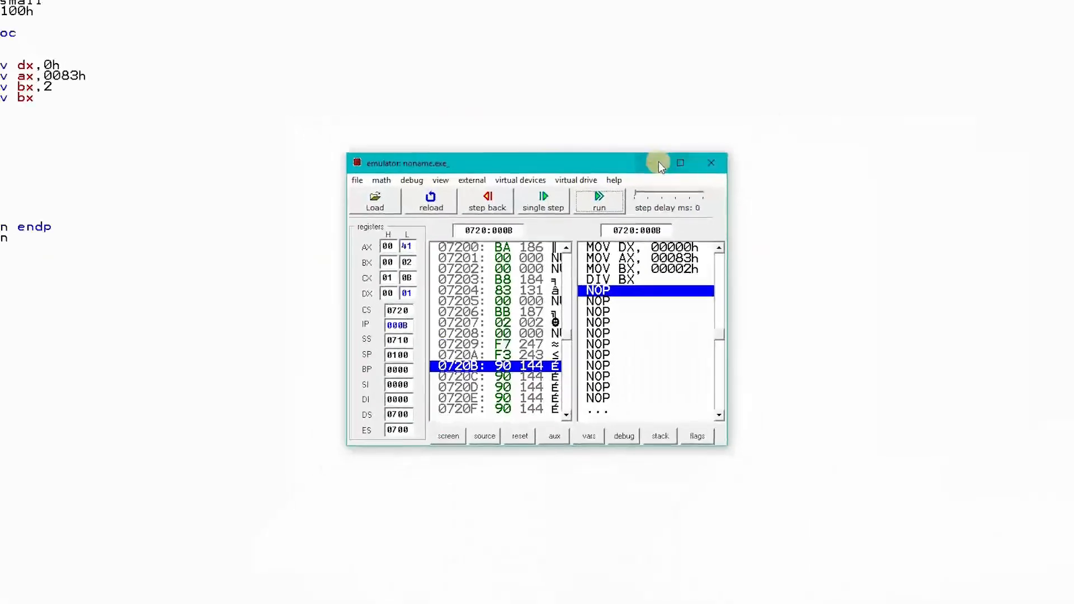
- Minimize the emulator and source windows and switch to the PowerPoint presentation
click(634, 188)
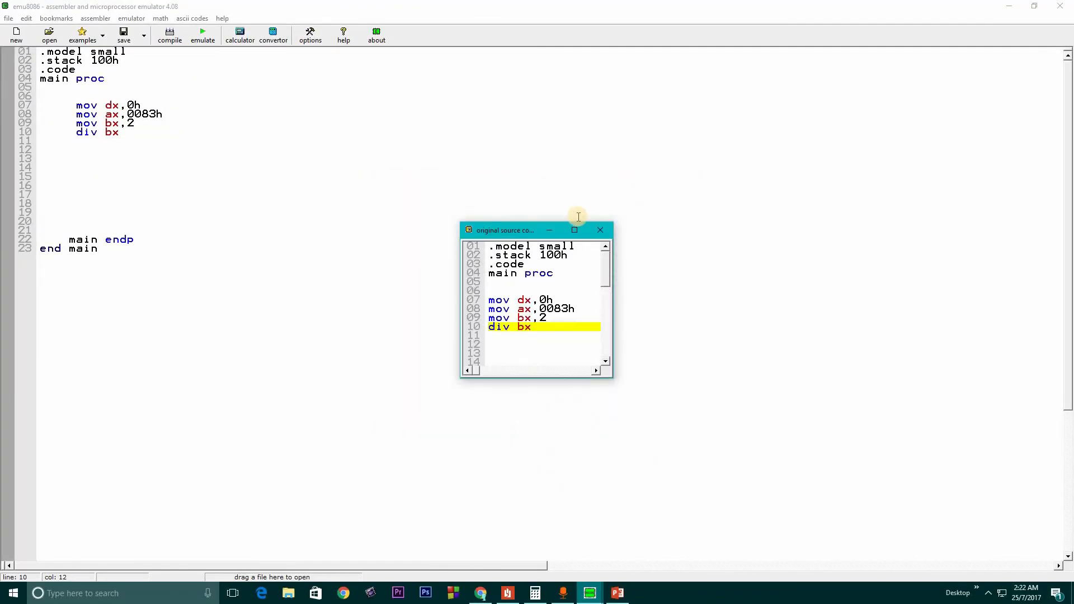
click(551, 229)
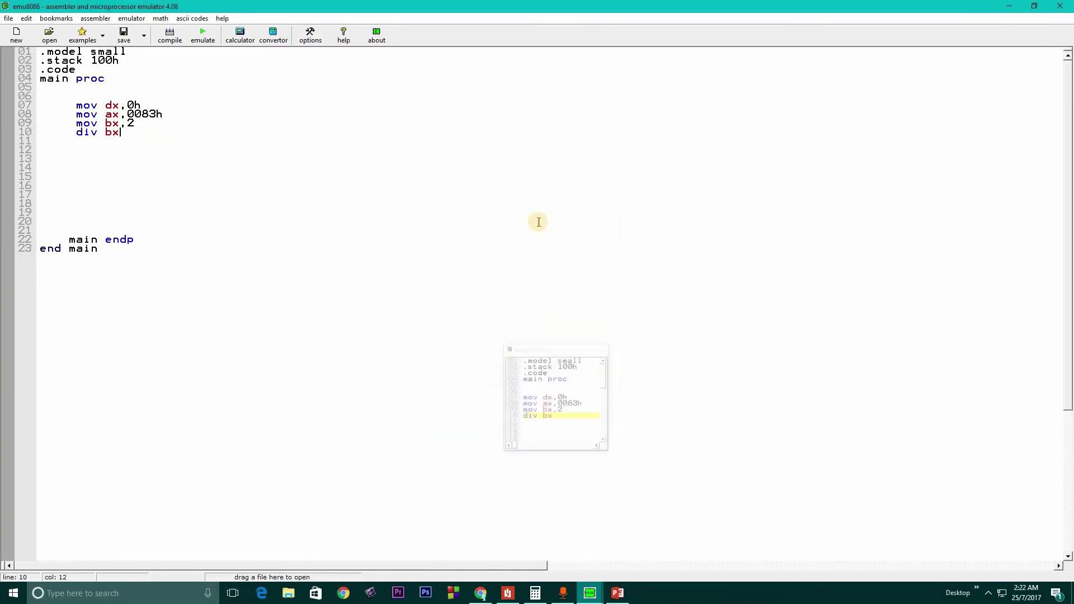
click(618, 594)
- Show slide 1, the 'Division On Assembly Language' title slide
click(79, 111)
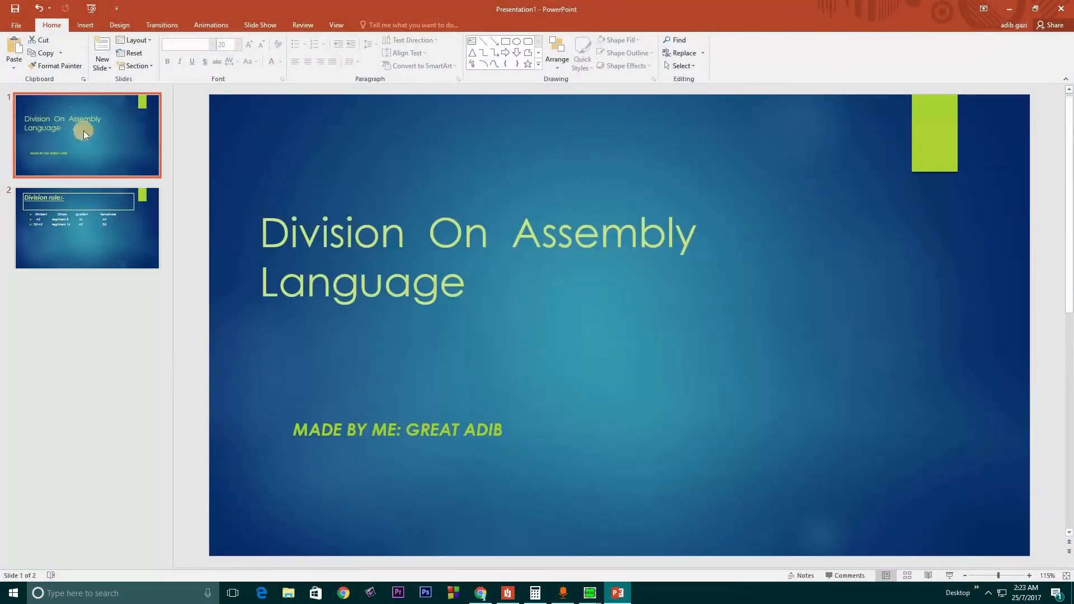